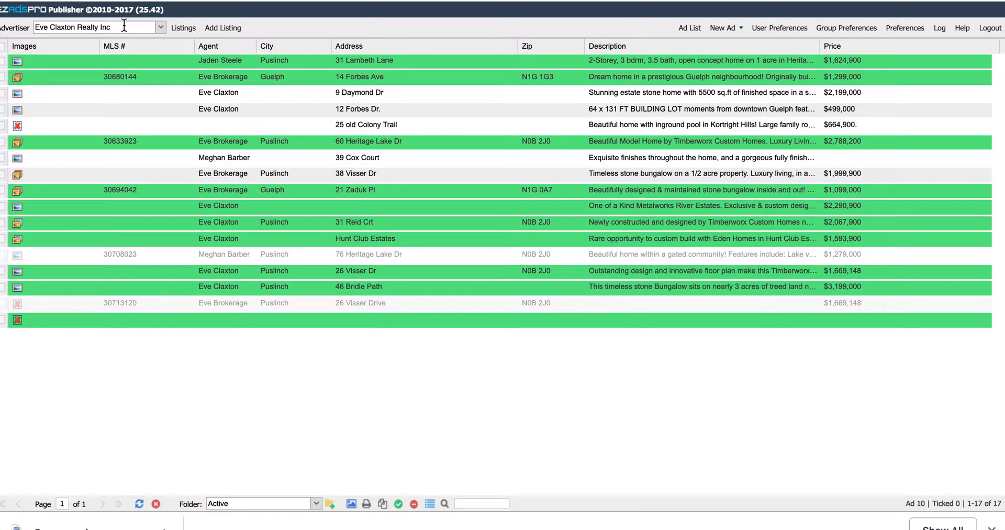
- Start a new listing from Add Listing so a blank Listing Edit form appears
left_click(223, 29)
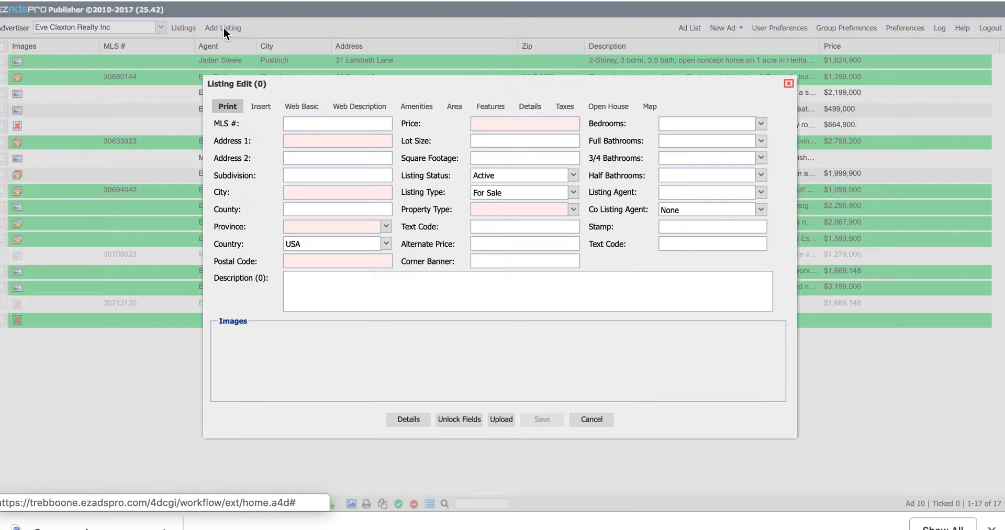
left_click(339, 123)
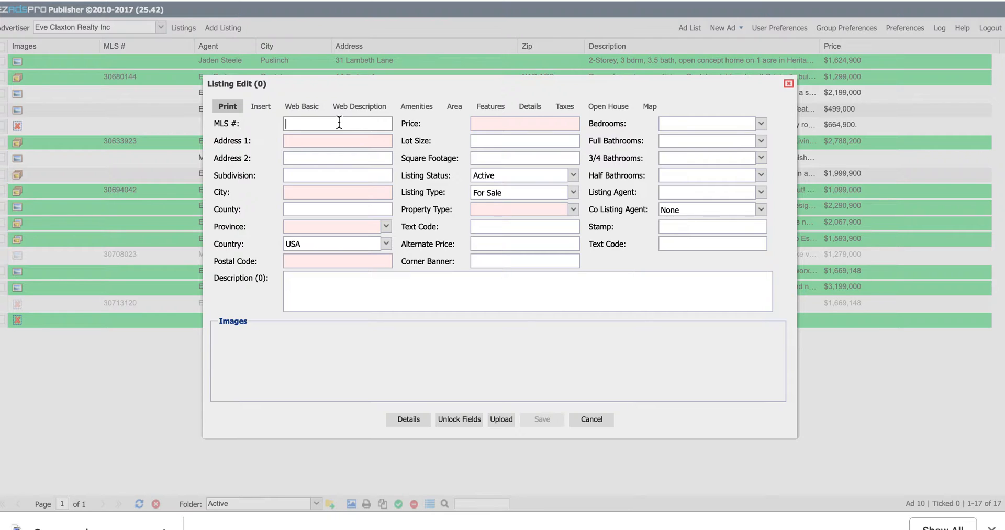
type("3067681")
left_click(338, 140)
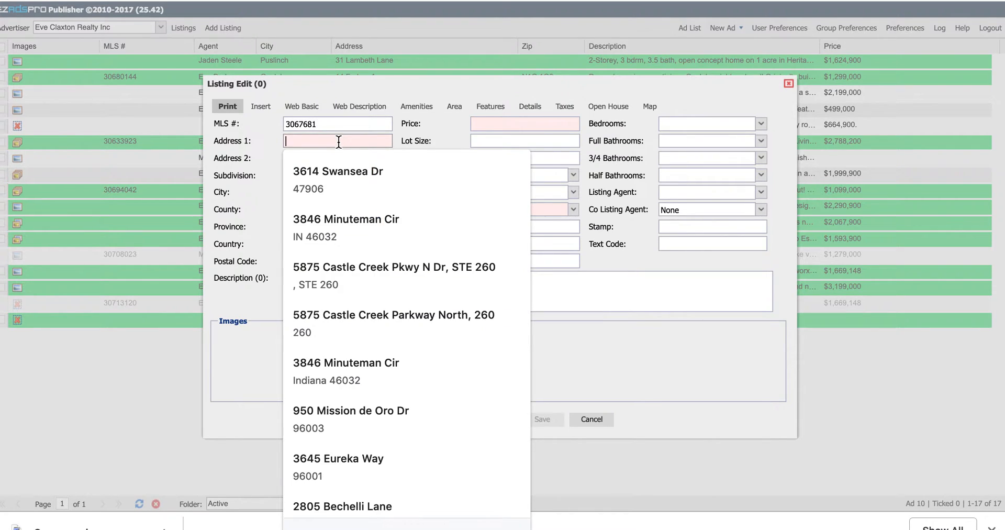
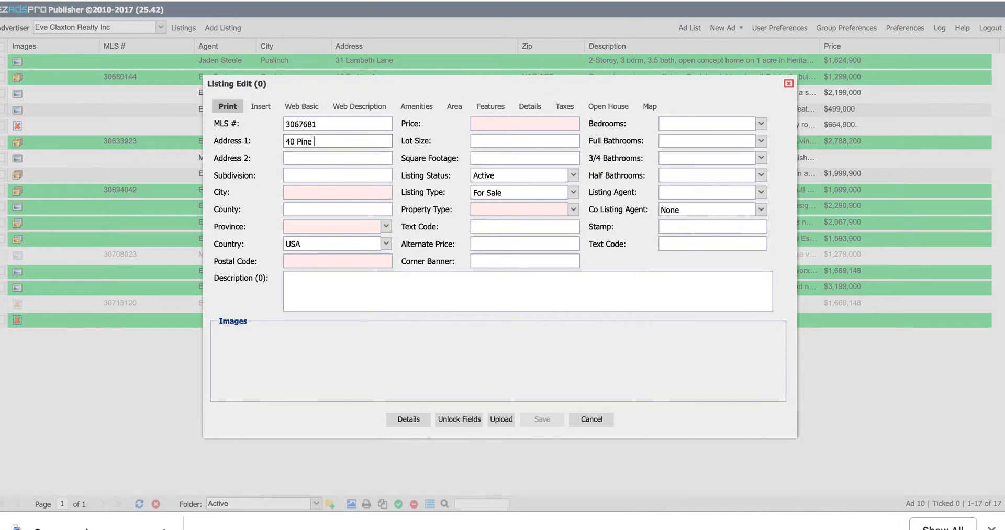
left_click(333, 193)
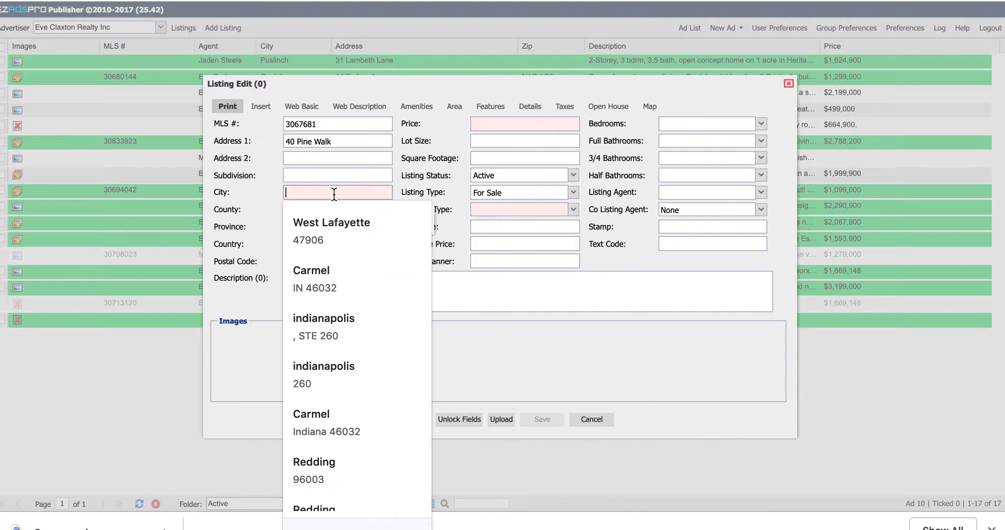
type("Guelph")
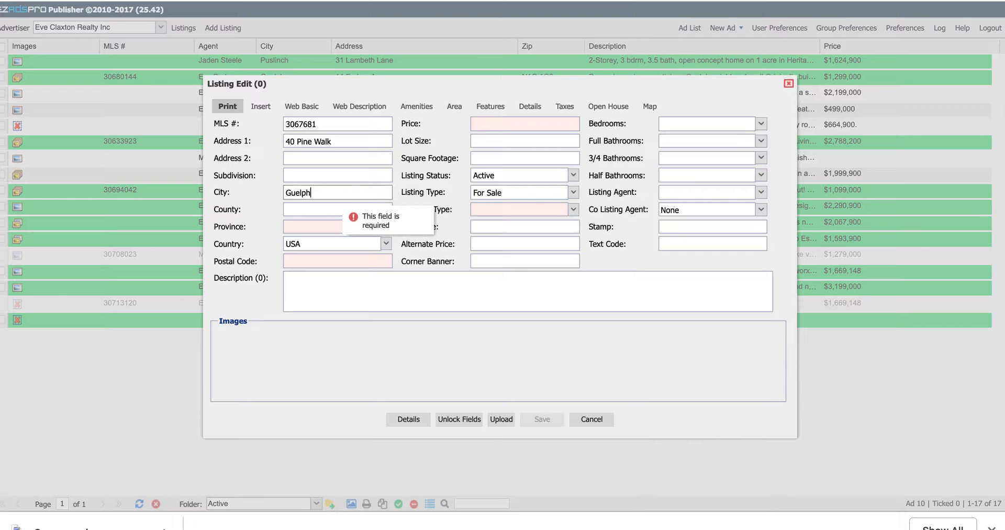
key("Tab")
- Set country to CAN, province to ON, and postal code N1G 1G3
left_click(325, 230)
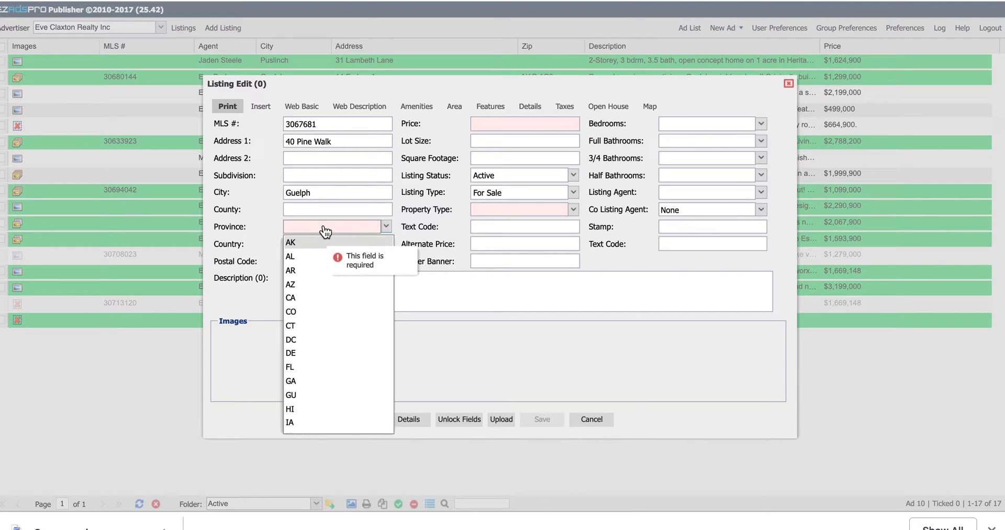
left_click(255, 232)
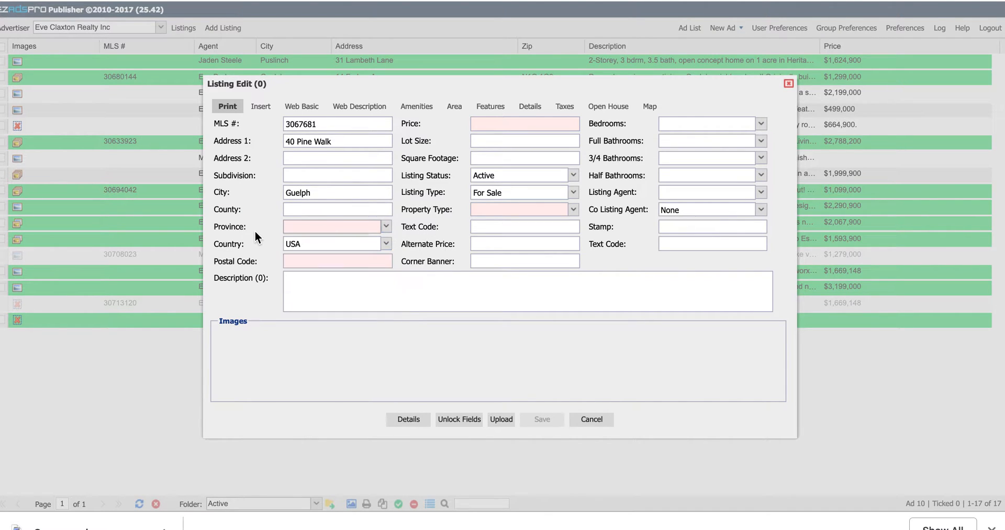
left_click(334, 250)
left_click(332, 272)
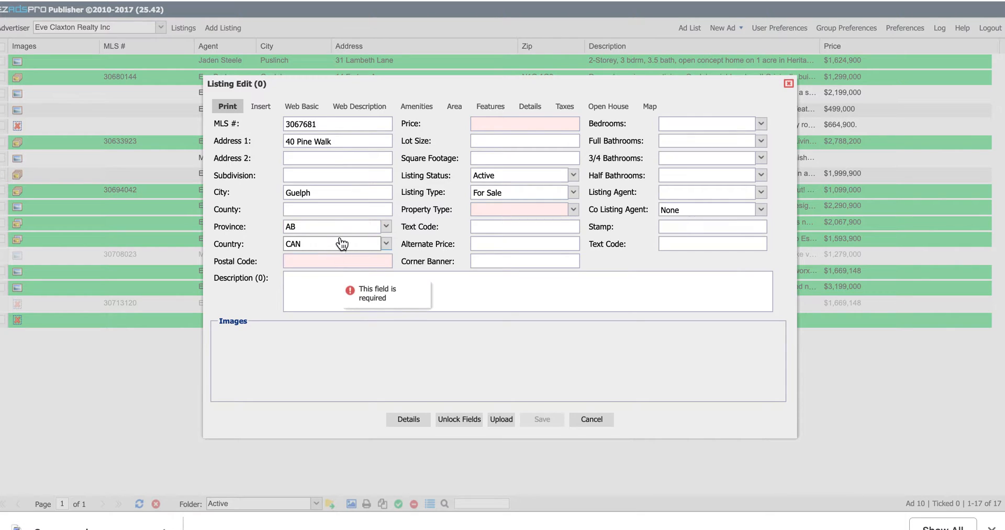
left_click(349, 234)
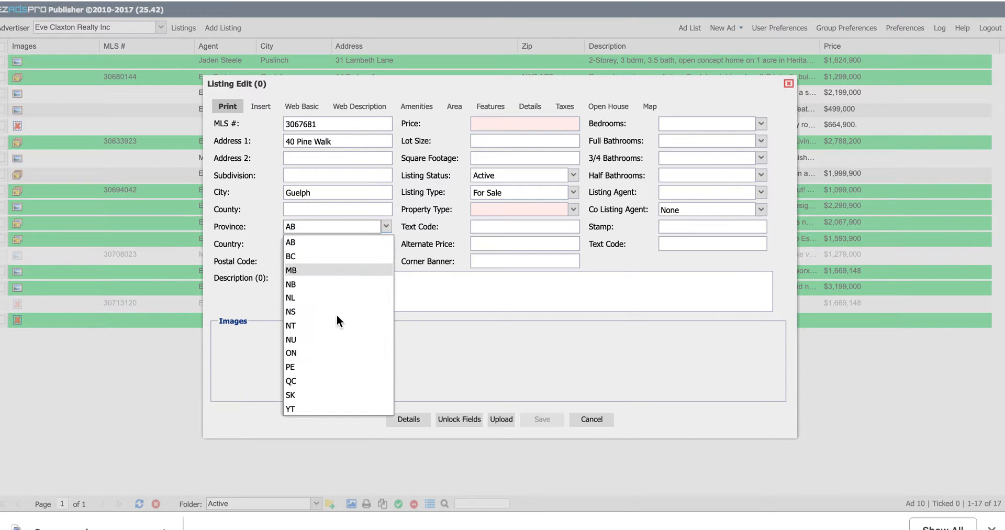
left_click(336, 355)
left_click(336, 260)
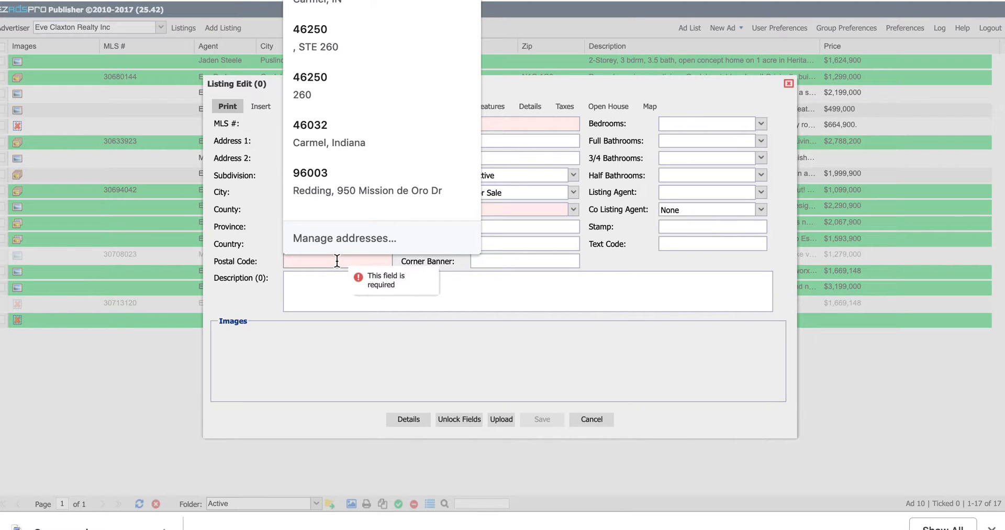
type("N1")
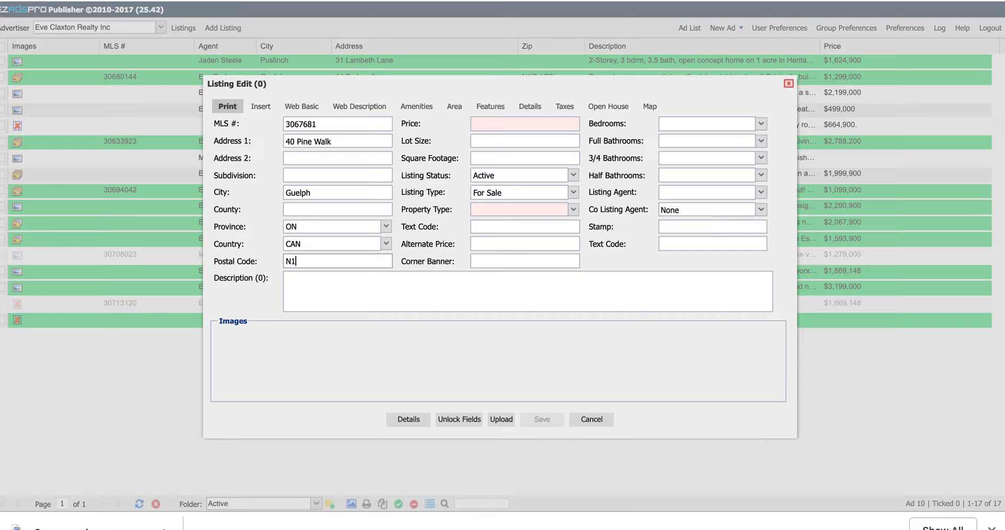
type("G 1G3")
- Enter the asking price $299,000 and keep the listing status Active
left_click(550, 124)
type("$")
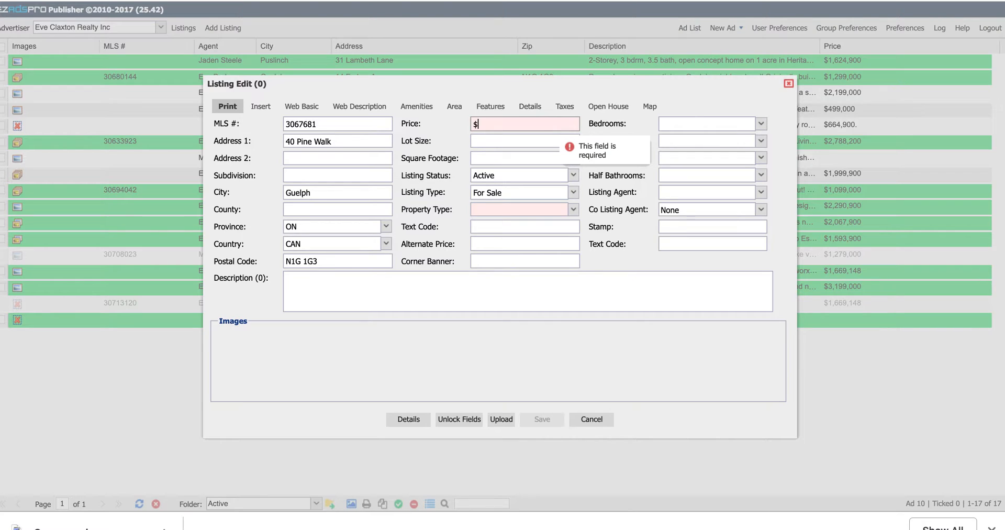
type("299")
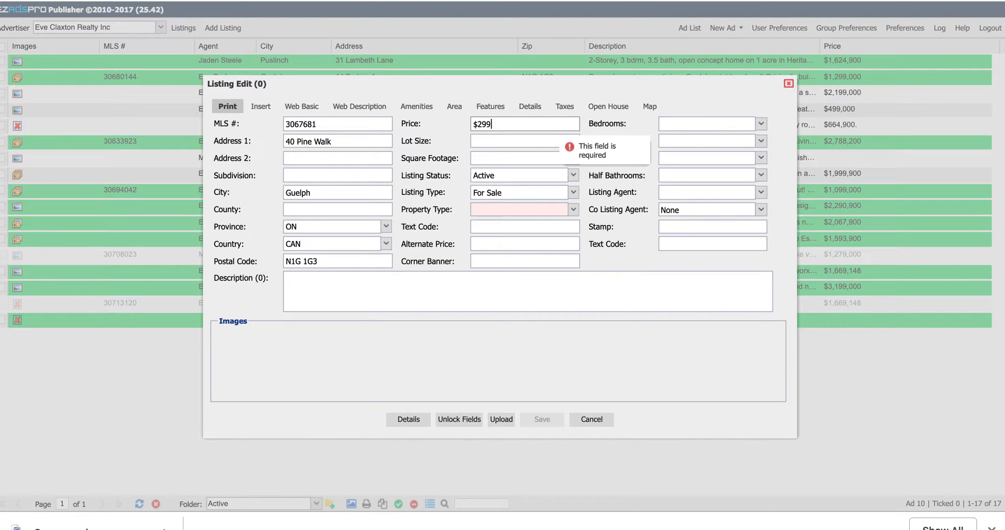
type(",000")
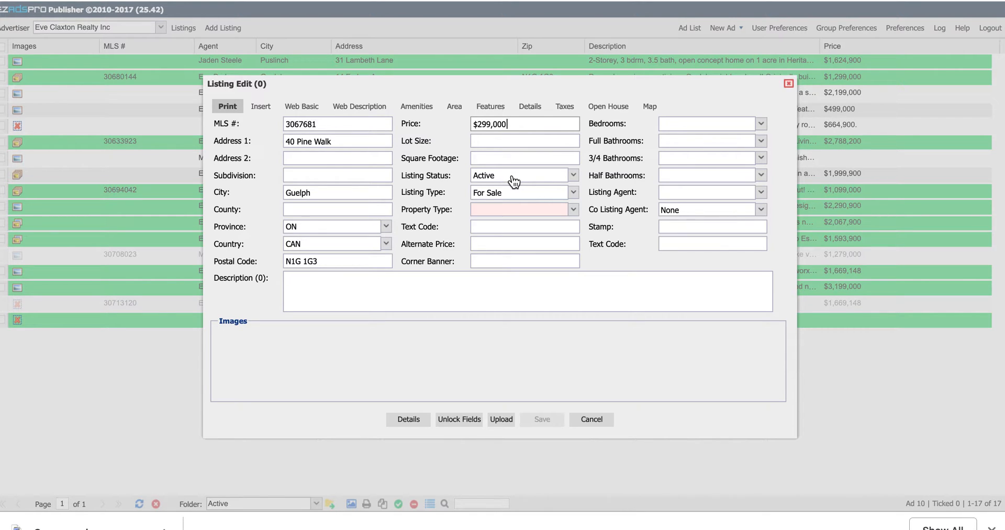
left_click(514, 181)
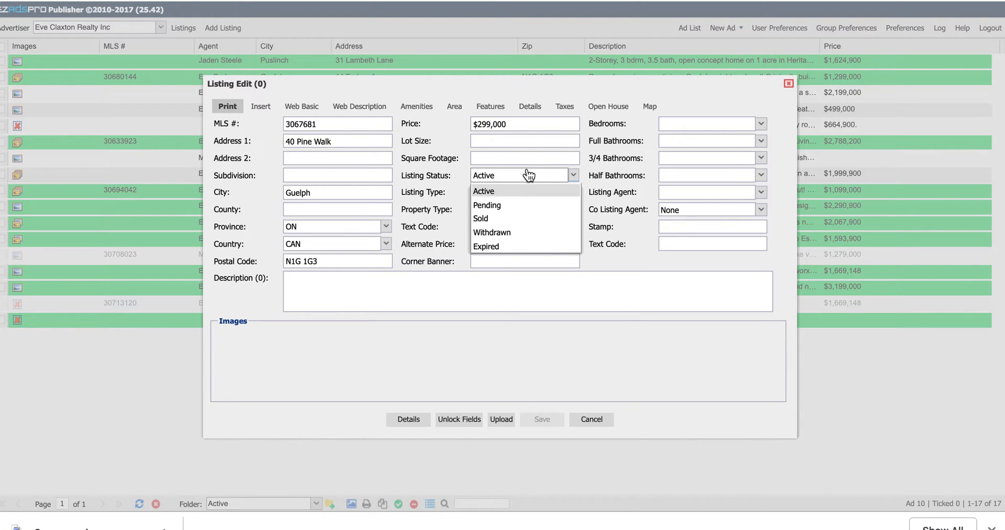
left_click(598, 161)
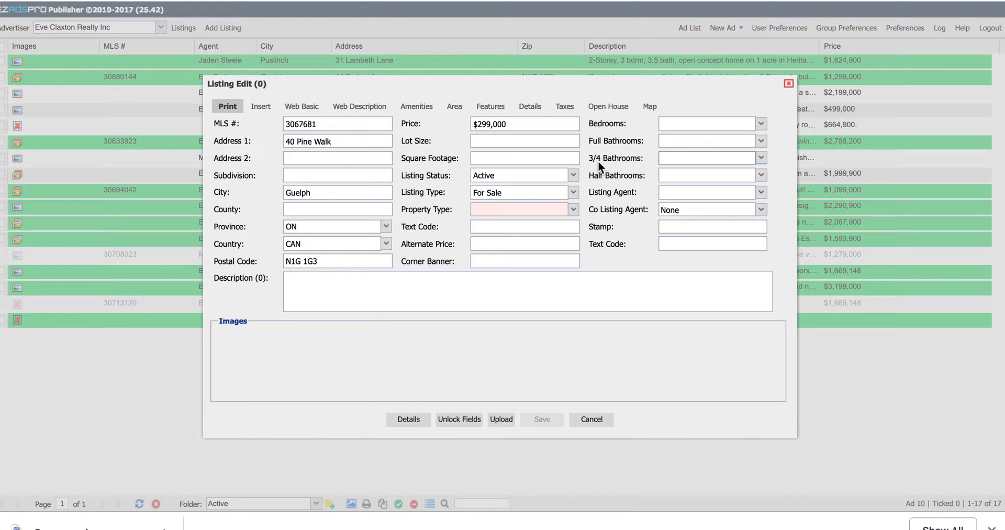
- Set property type to Single Family with 1 bedroom and 1 full bathroom
left_click(550, 211)
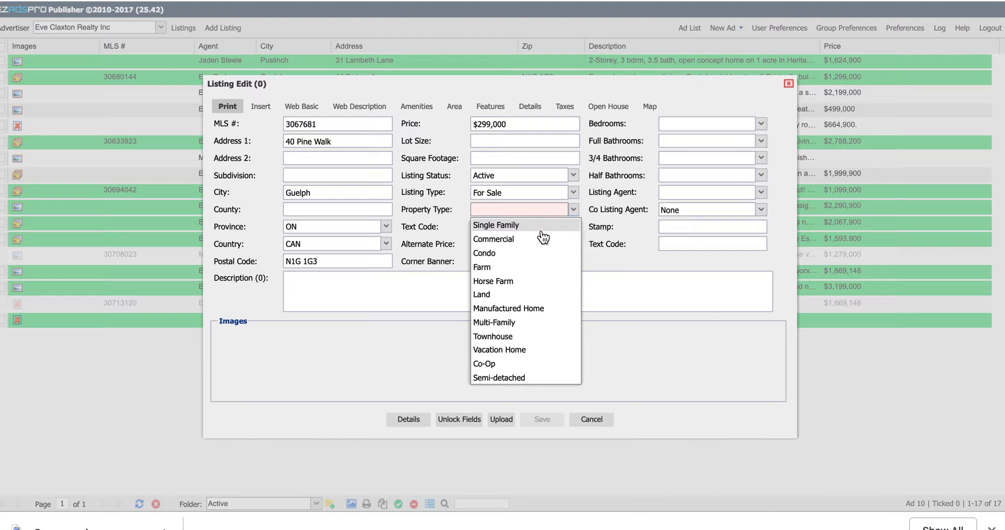
left_click(541, 229)
left_click(696, 130)
left_click(694, 151)
left_click(701, 145)
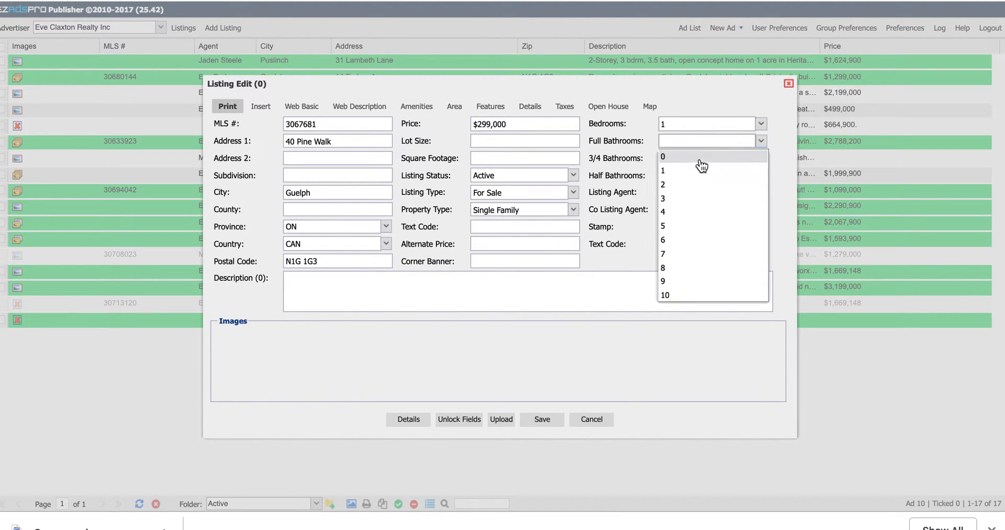
left_click(702, 171)
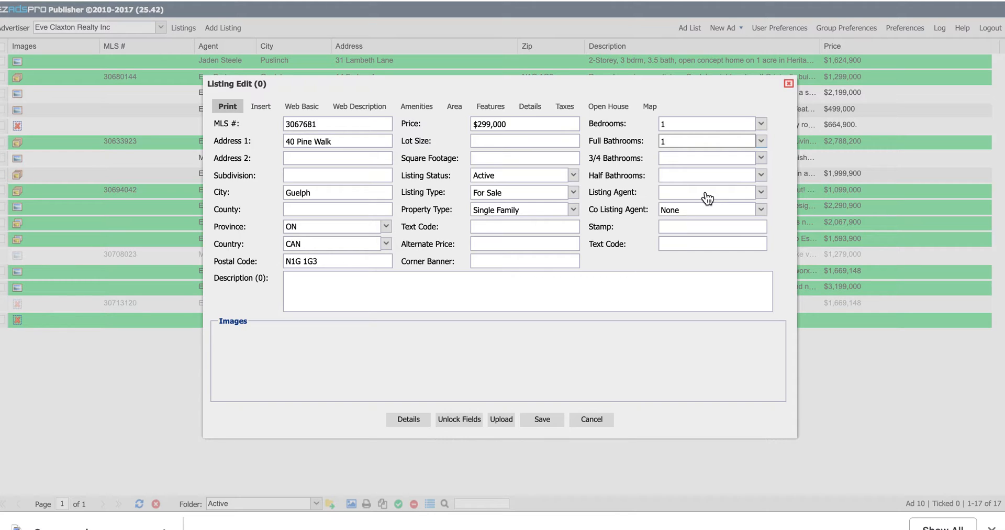
left_click(707, 198)
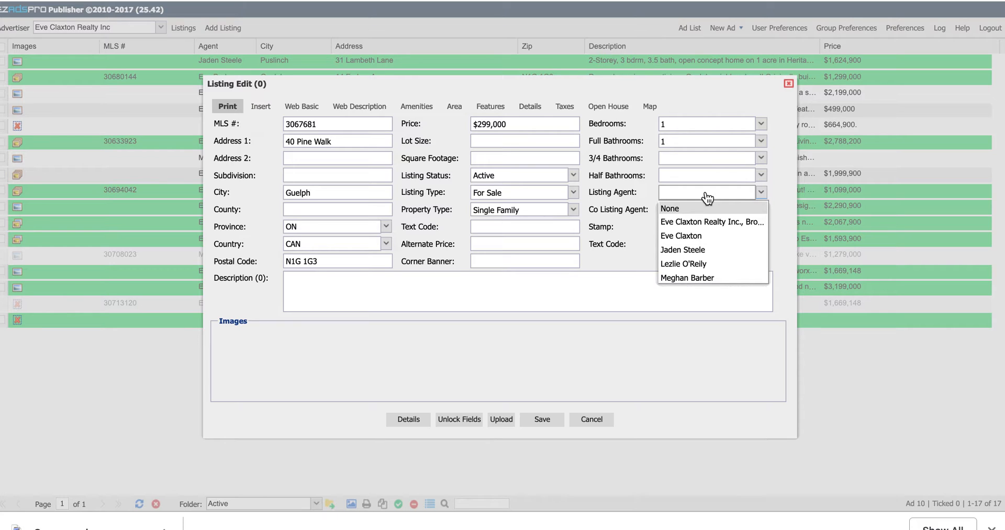
- Assign the listing agent and write the description 'This is a beautiful house!'
left_click(703, 236)
left_click(591, 294)
type("This ")
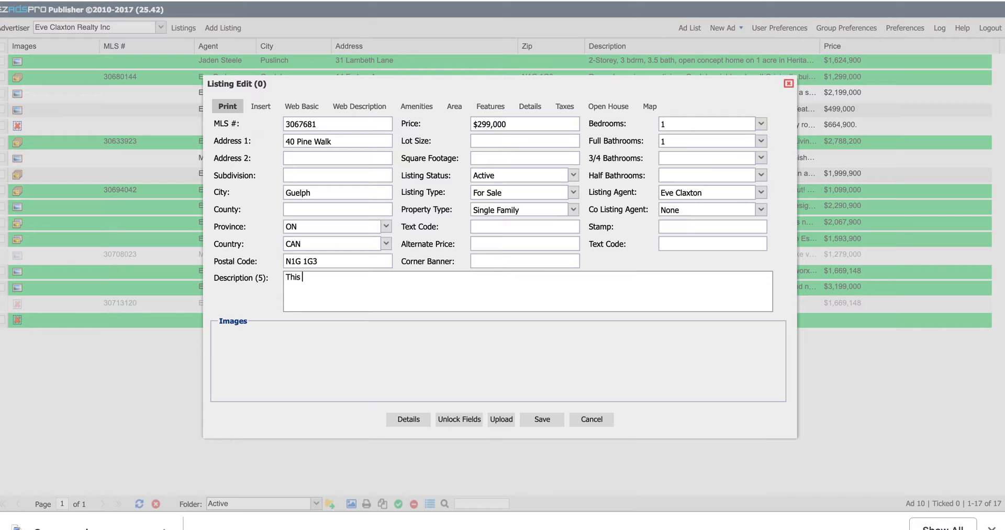
type("is a beautiful house!")
- Upload the Swansea.jpg photo to the listing and save the listing
left_click(501, 420)
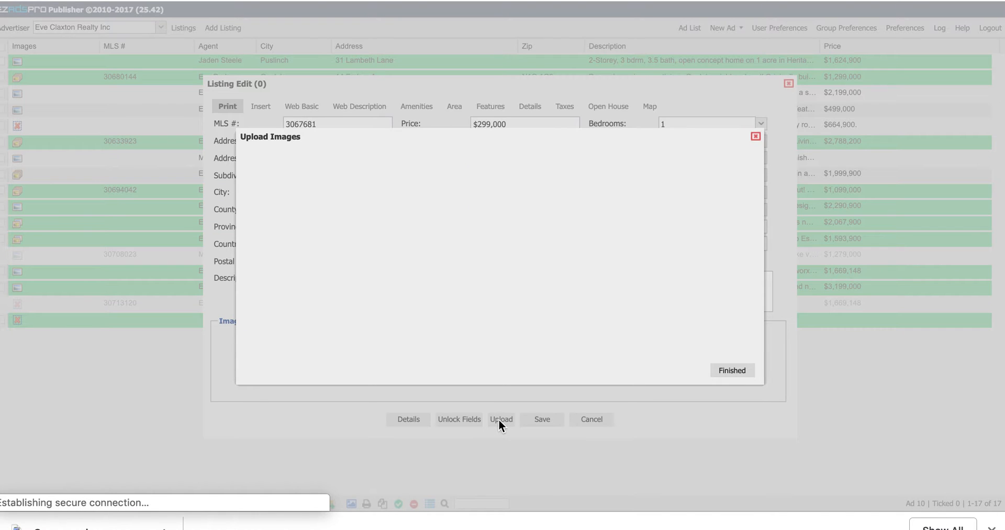
left_click(287, 337)
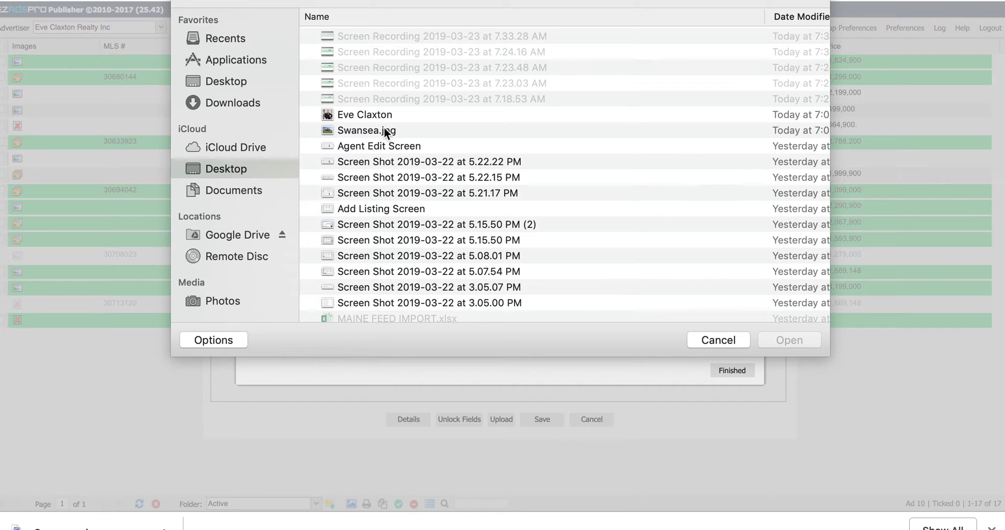
double_click(384, 129)
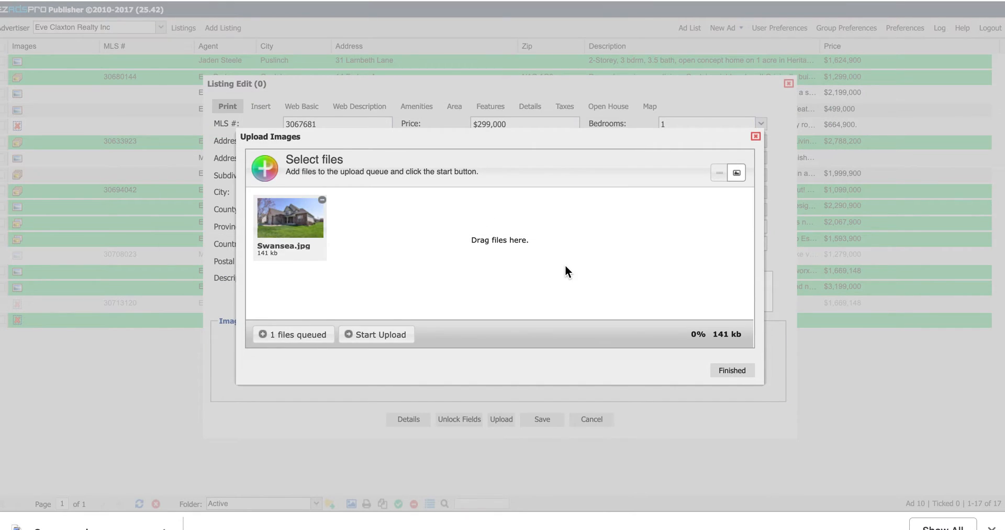
left_click(397, 336)
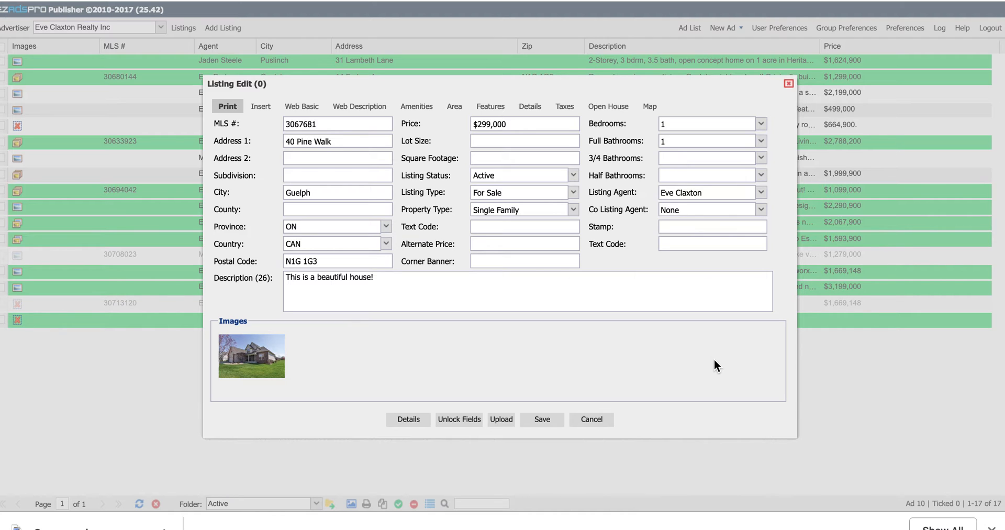
left_click(551, 419)
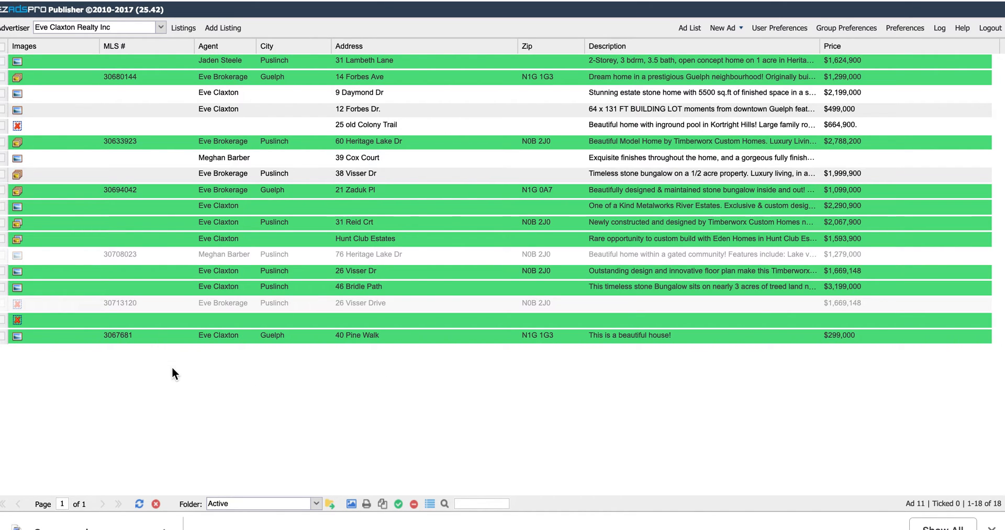
double_click(152, 335)
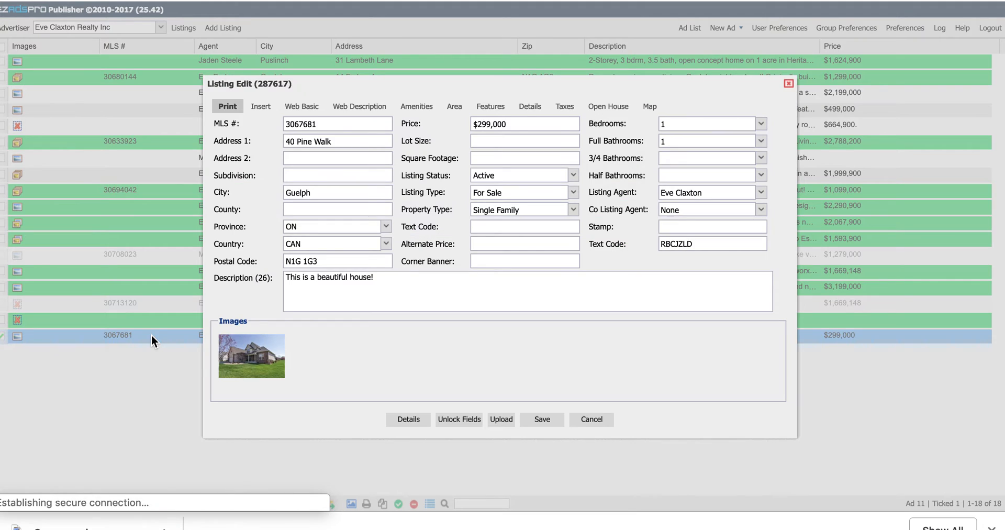
left_click(761, 196)
left_click(734, 244)
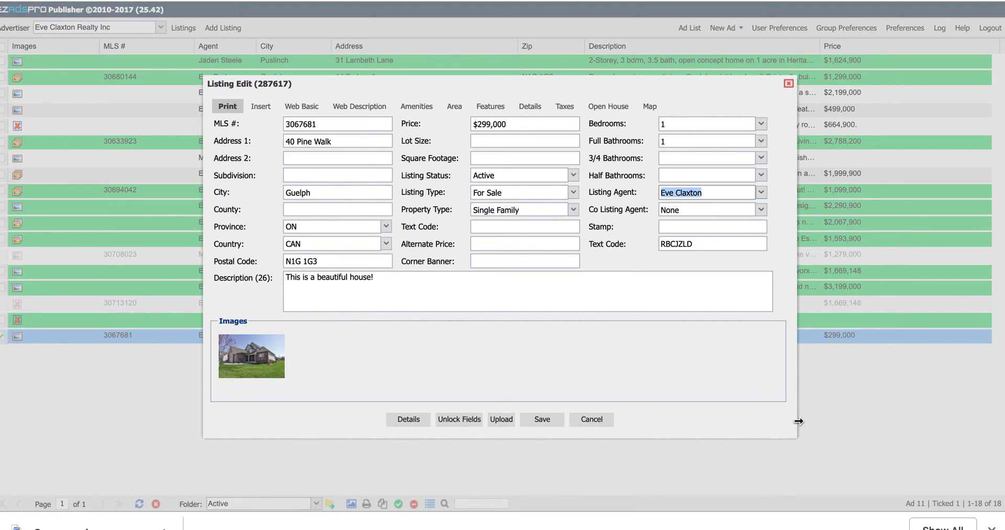
left_click(599, 421)
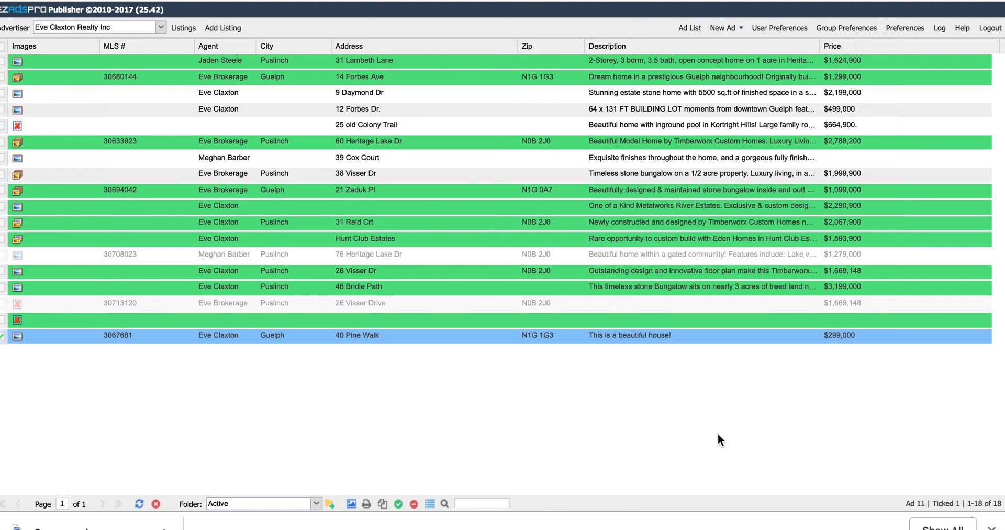
- Show the agents table on the Agents tab of Preferences
left_click(909, 25)
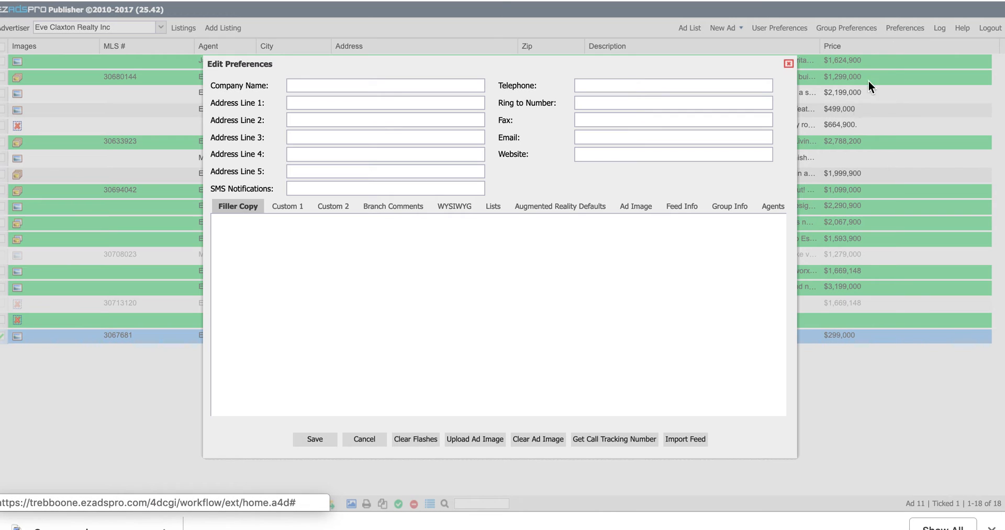
left_click(772, 208)
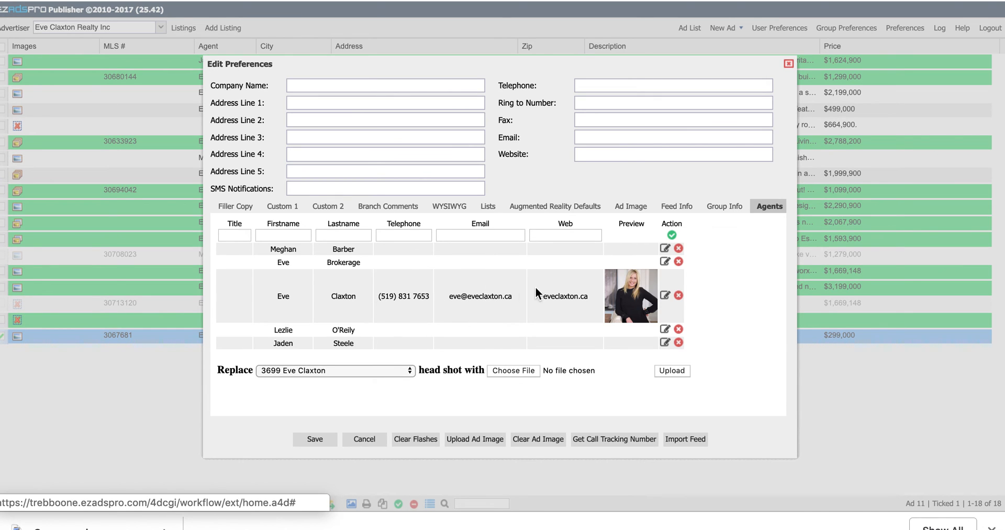
- Load an agent's details, then cancel Edit Preferences to return to the listings grid
left_click(665, 296)
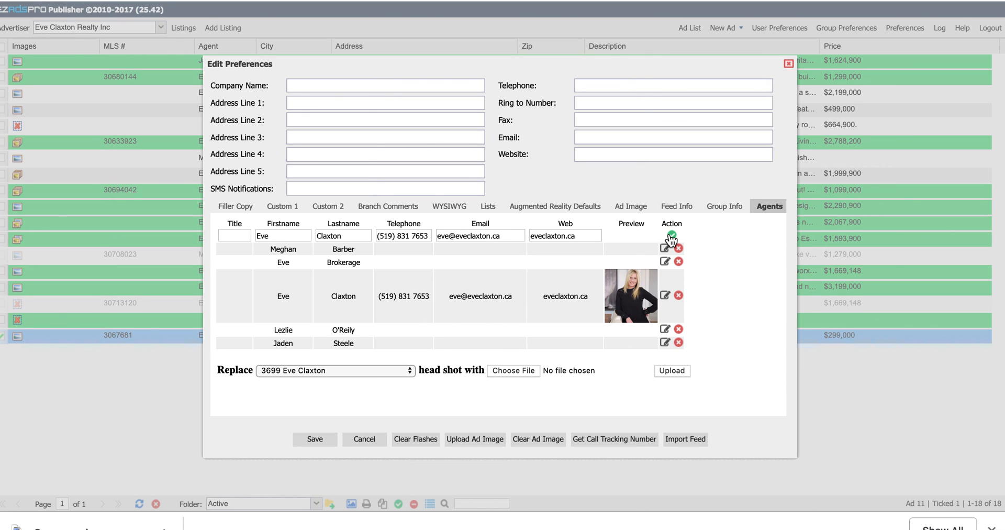
left_click(364, 439)
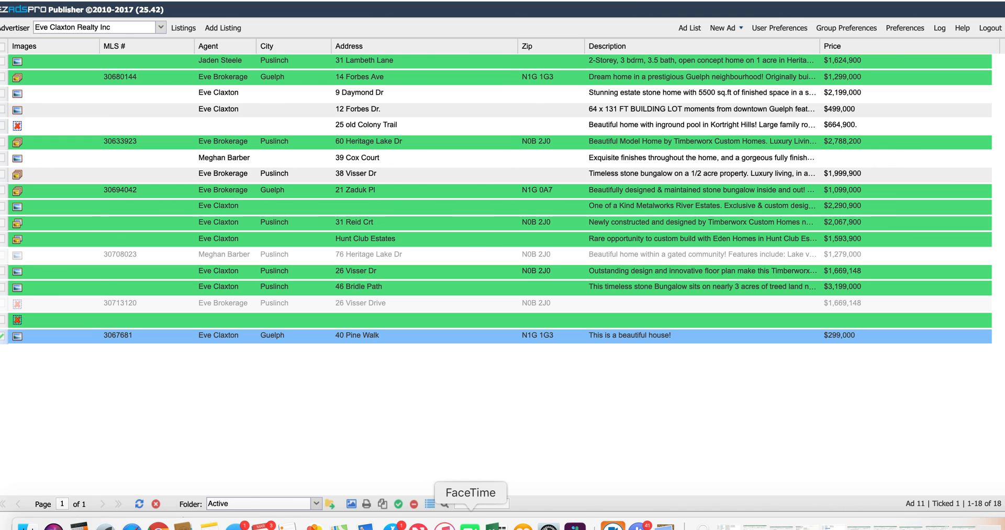
key("super+shift+5")
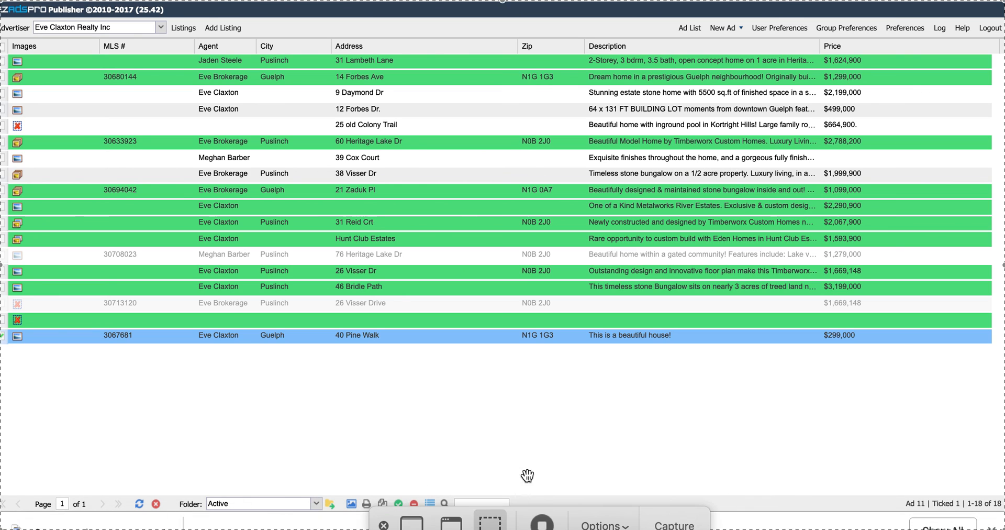